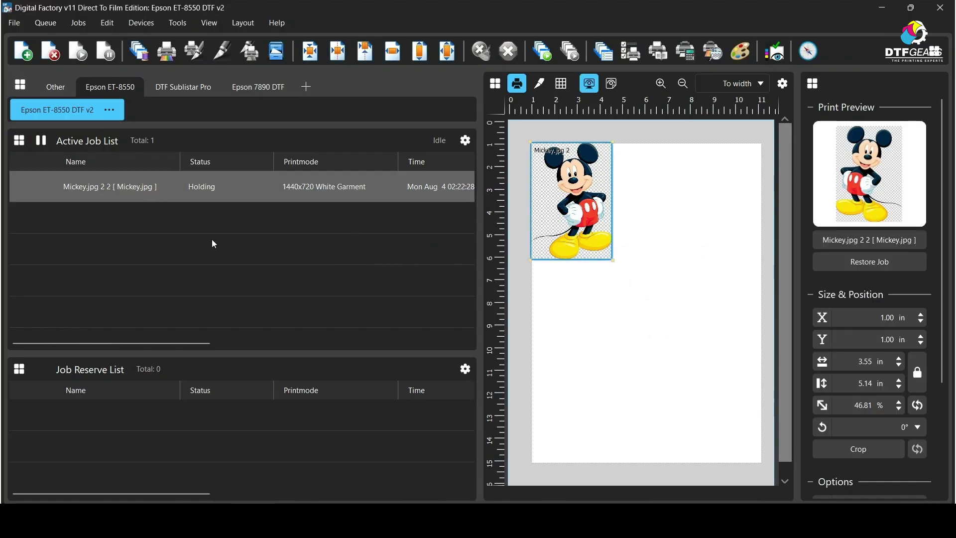
# Delete the Mickey job from the Active Job List.
pyautogui.press('Delete')
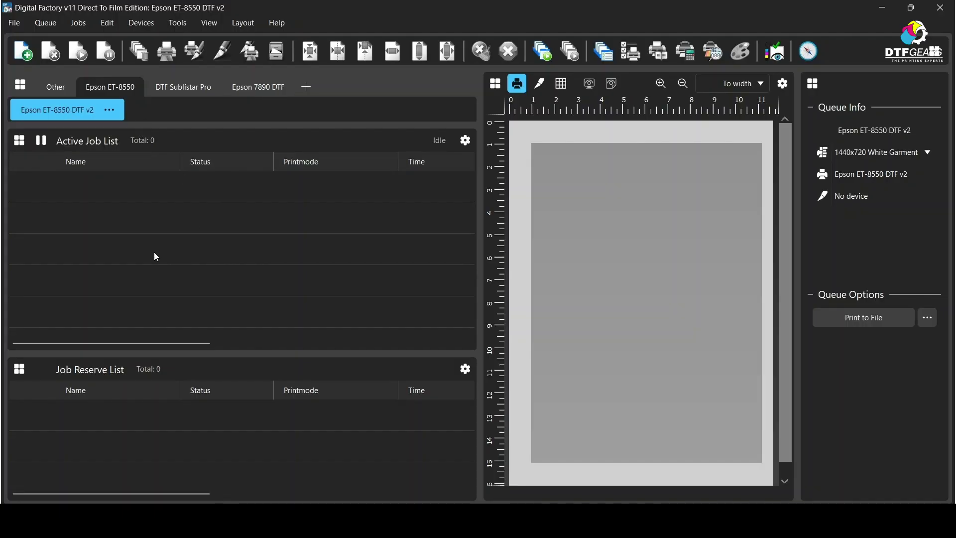
# Add the Mickey image from Downloads as a new job.
pyautogui.click(21, 52)
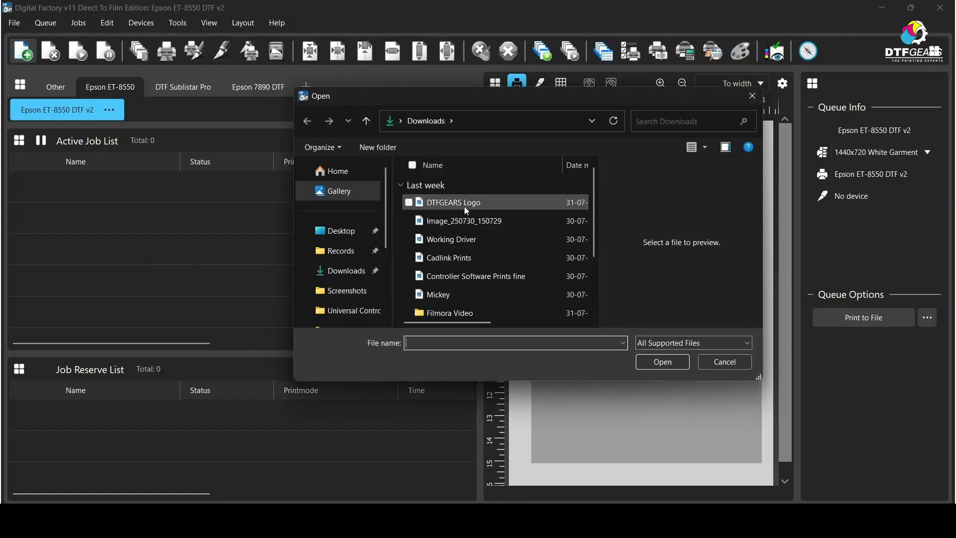
pyautogui.click(443, 295)
pyautogui.click(663, 362)
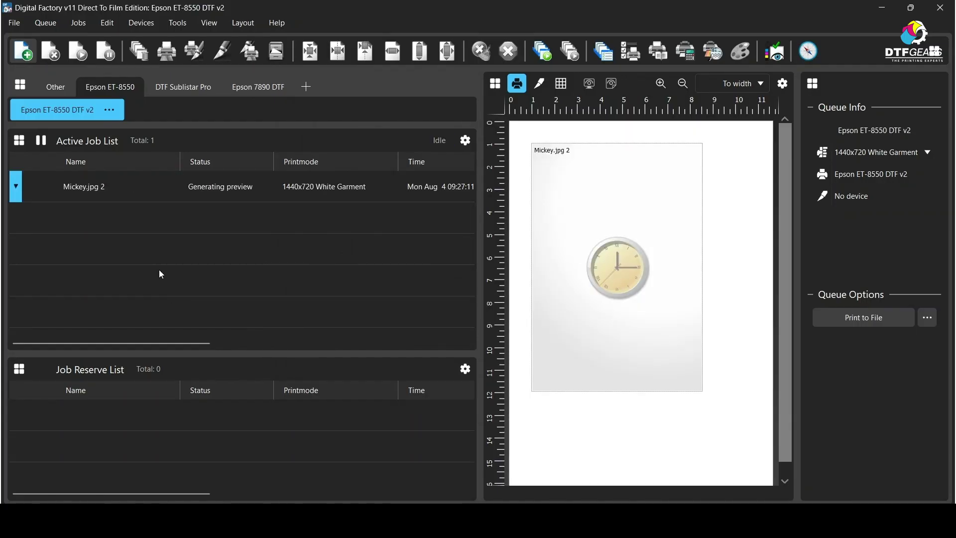
# Open the Mickey.jpg 2 job onto a DTF A3 page and select it.
pyautogui.click(169, 185)
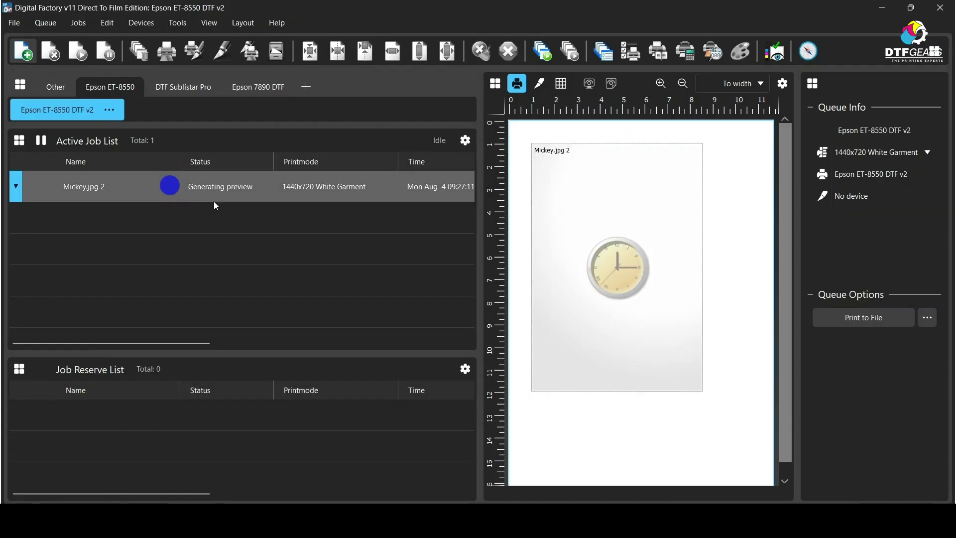
pyautogui.click(132, 250)
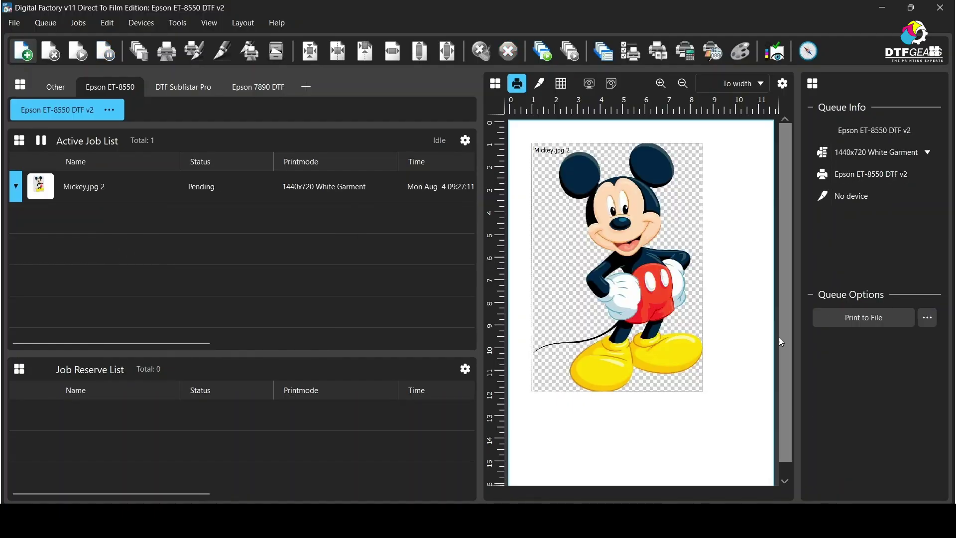
pyautogui.click(159, 195)
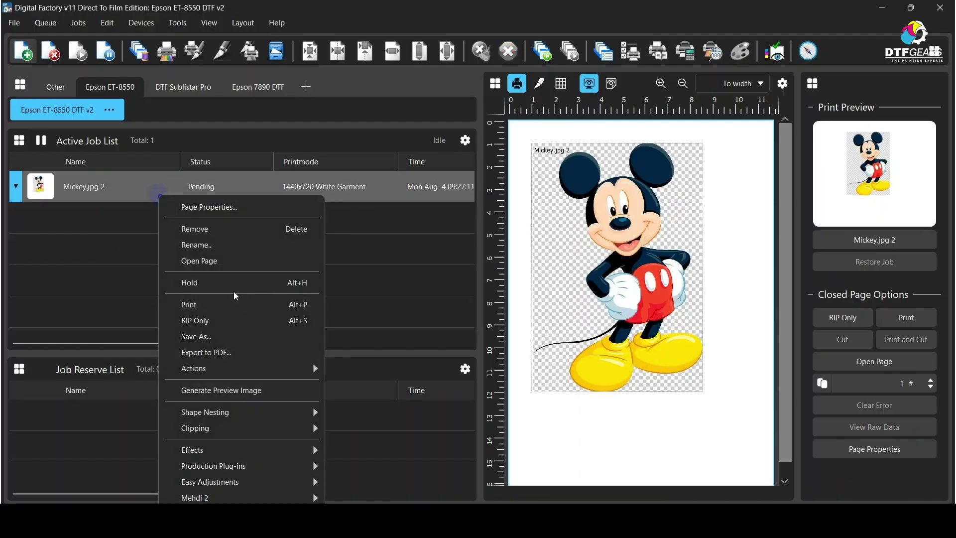
pyautogui.click(226, 263)
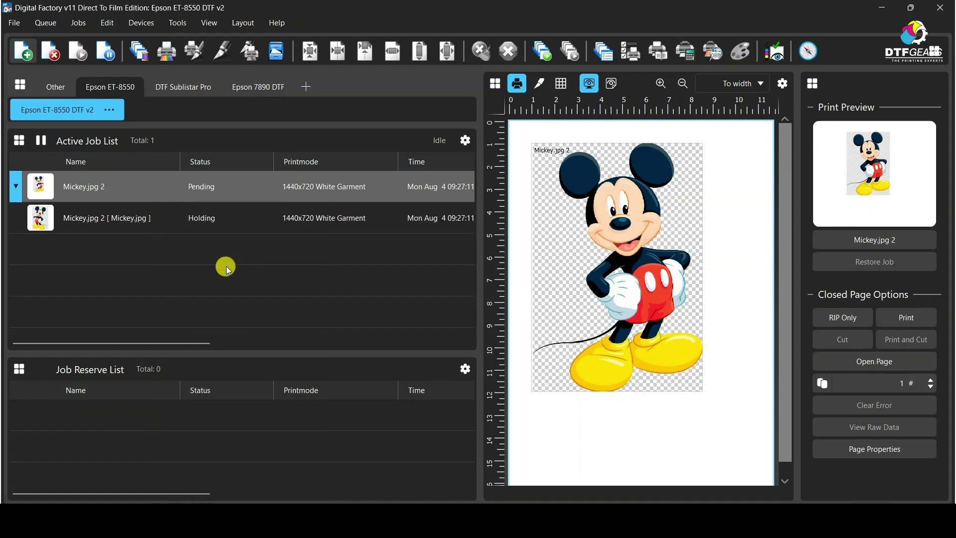
pyautogui.click(196, 193)
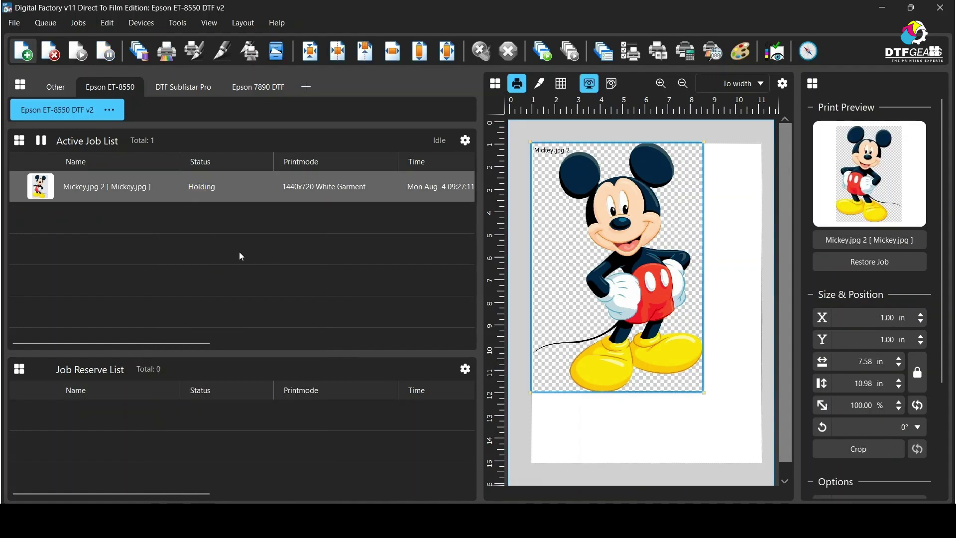
# Cancel the job's print-to-file attempt, then reopen the Mickey job on the page.
pyautogui.rightClick(216, 196)
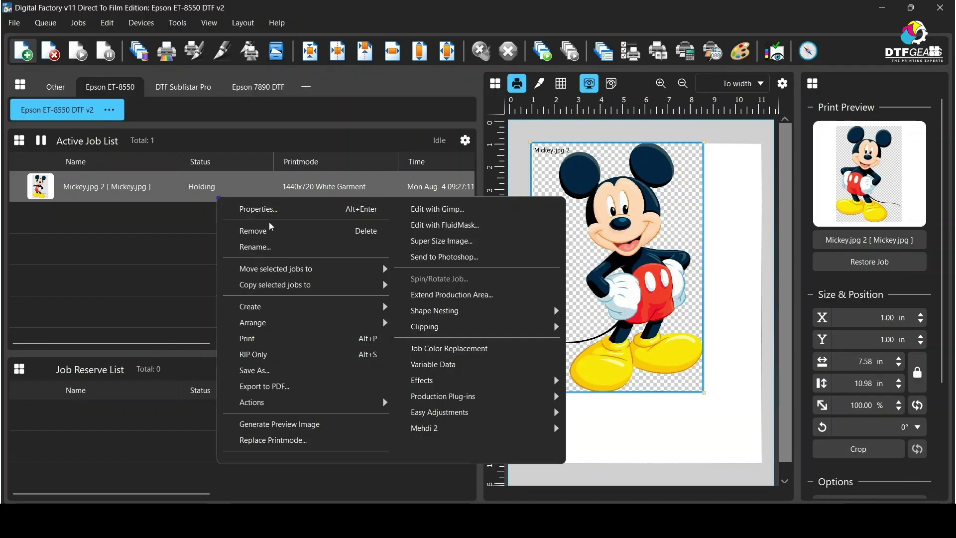
pyautogui.click(242, 341)
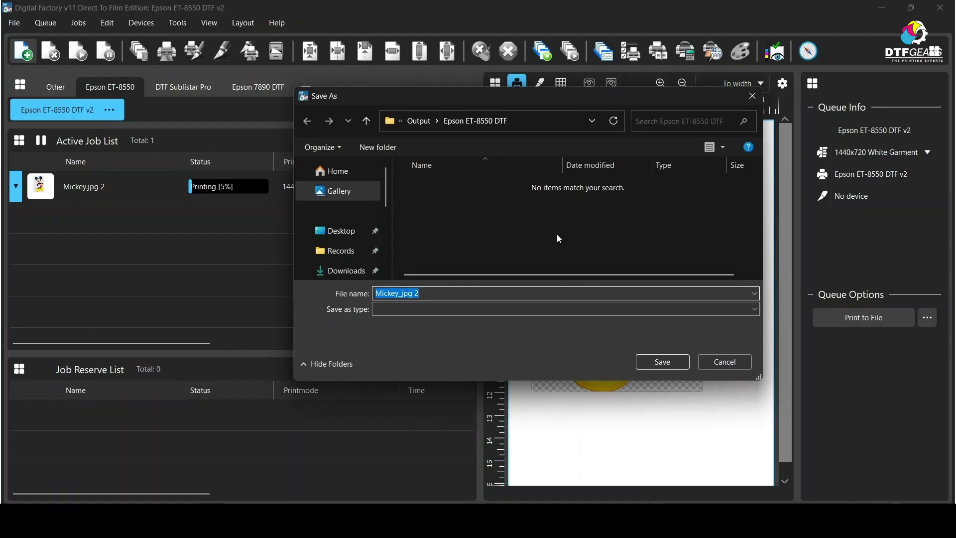
pyautogui.click(742, 363)
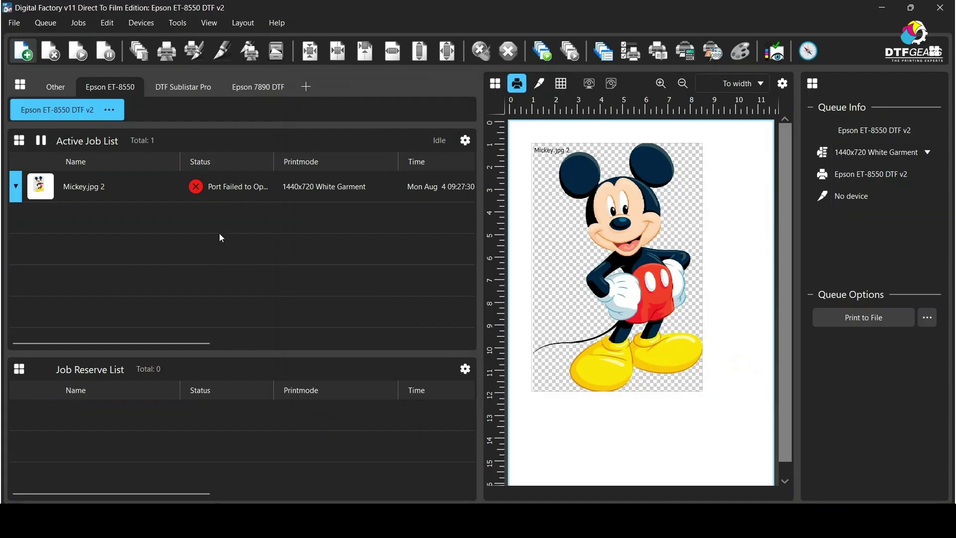
pyautogui.rightClick(243, 189)
pyautogui.click(316, 261)
pyautogui.click(182, 263)
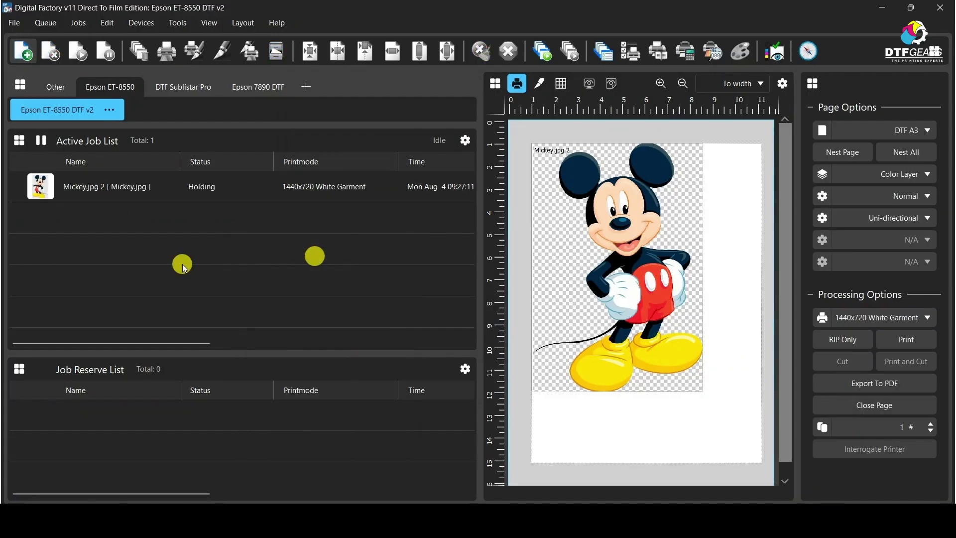
# Open the Queue Manager and try the network device port for the Epson ET-8550 DTF v2 queue.
pyautogui.click(182, 186)
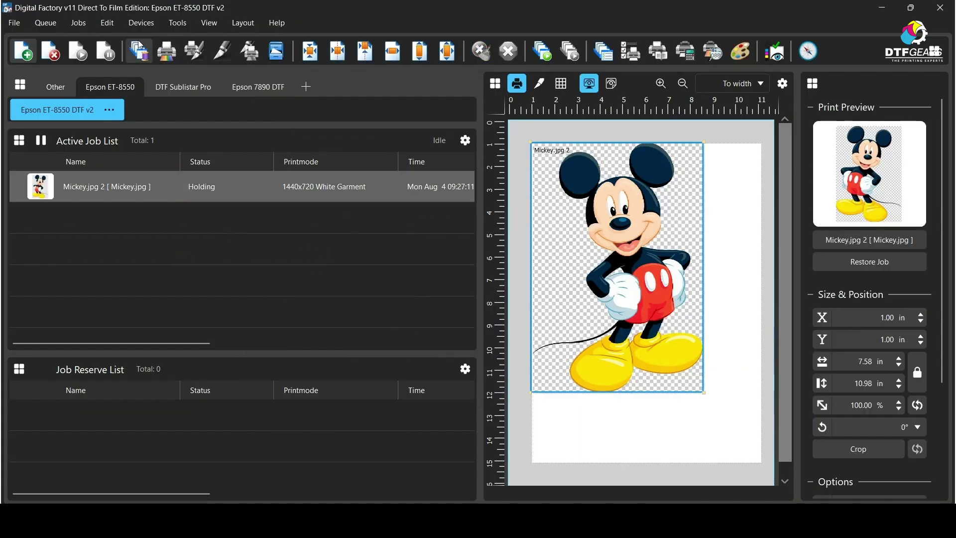
pyautogui.click(50, 25)
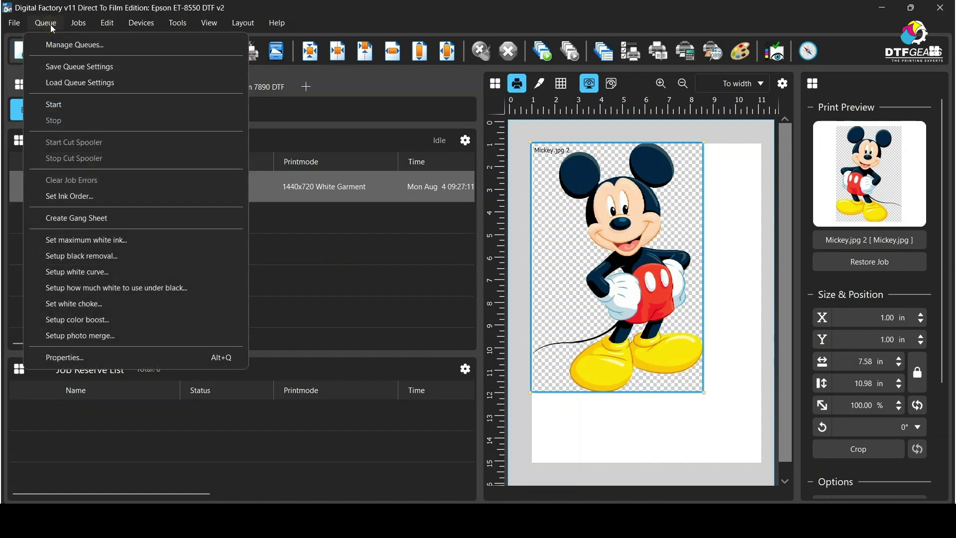
pyautogui.click(60, 45)
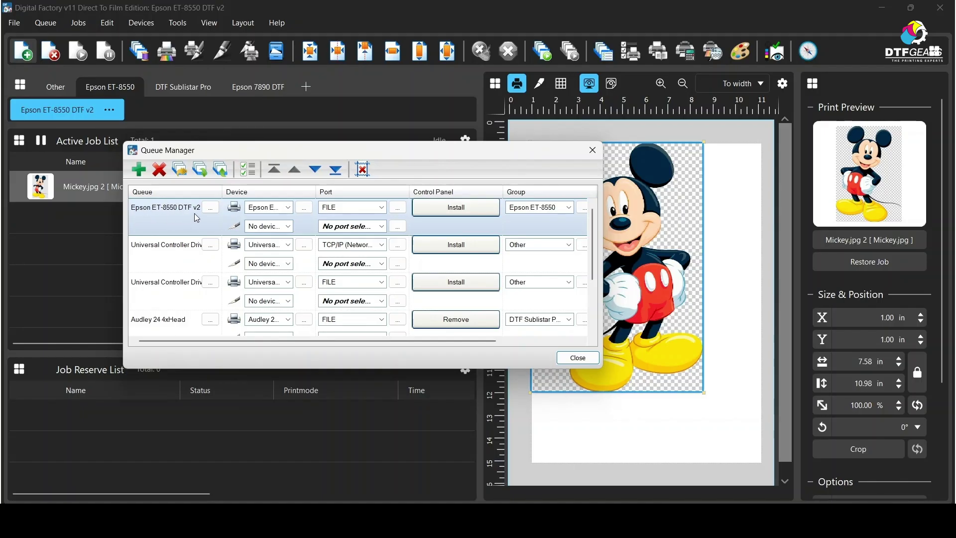
pyautogui.click(365, 208)
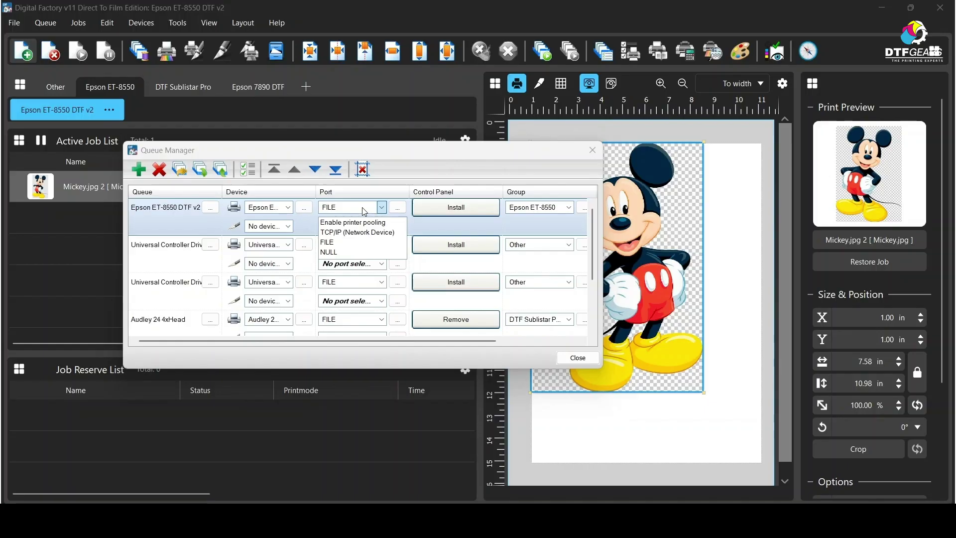
pyautogui.click(368, 237)
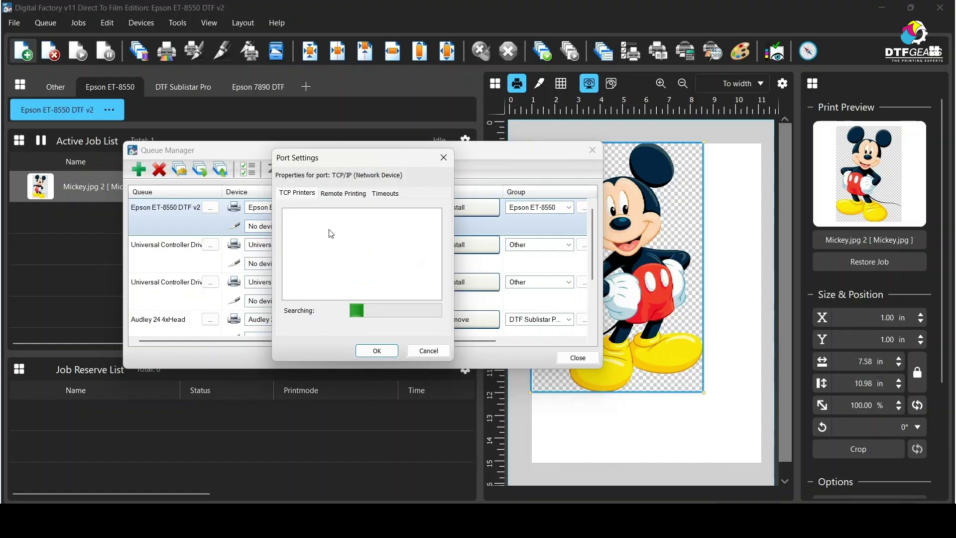
pyautogui.click(421, 351)
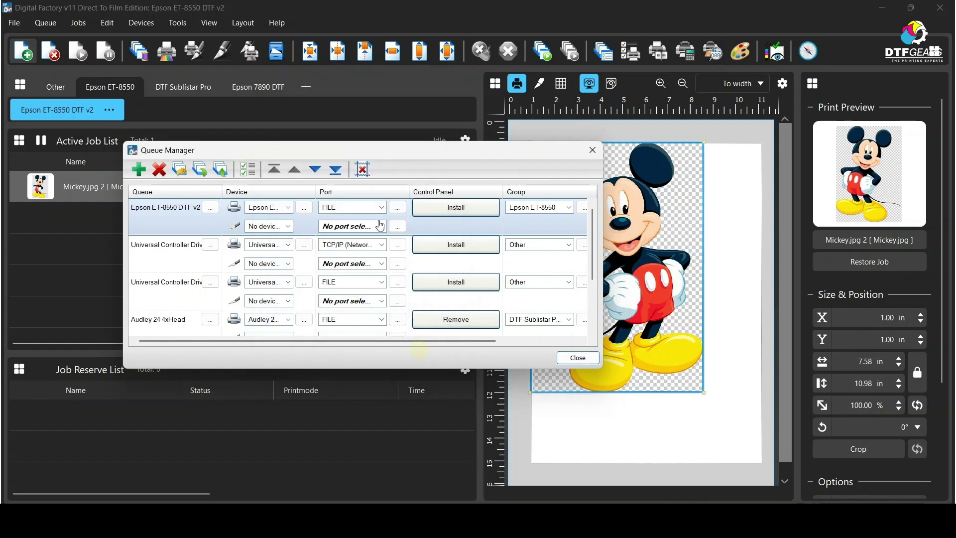
# Confirm the port settings, keep the Epson queue on the FILE port, and close the Queue Manager.
pyautogui.click(382, 207)
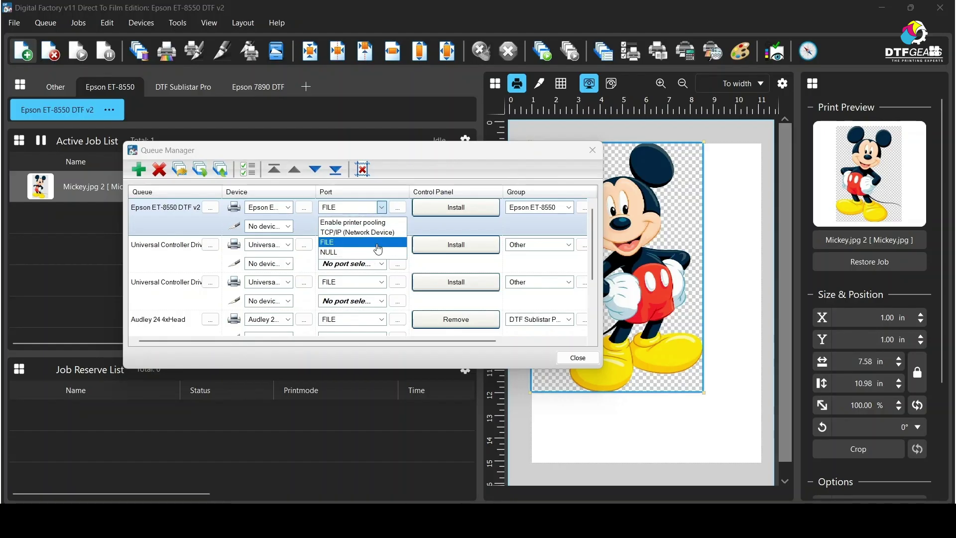
pyautogui.click(344, 232)
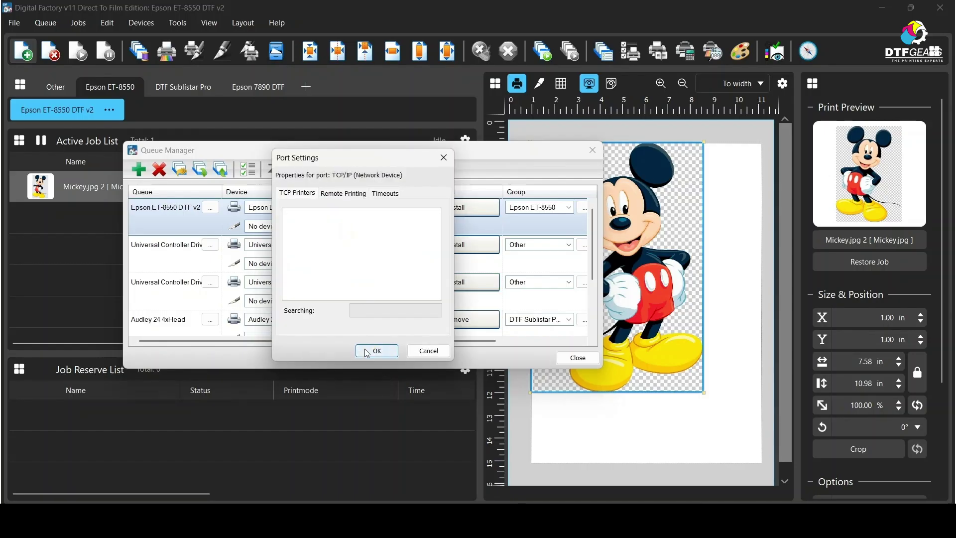
pyautogui.click(377, 351)
pyautogui.click(369, 207)
pyautogui.click(362, 227)
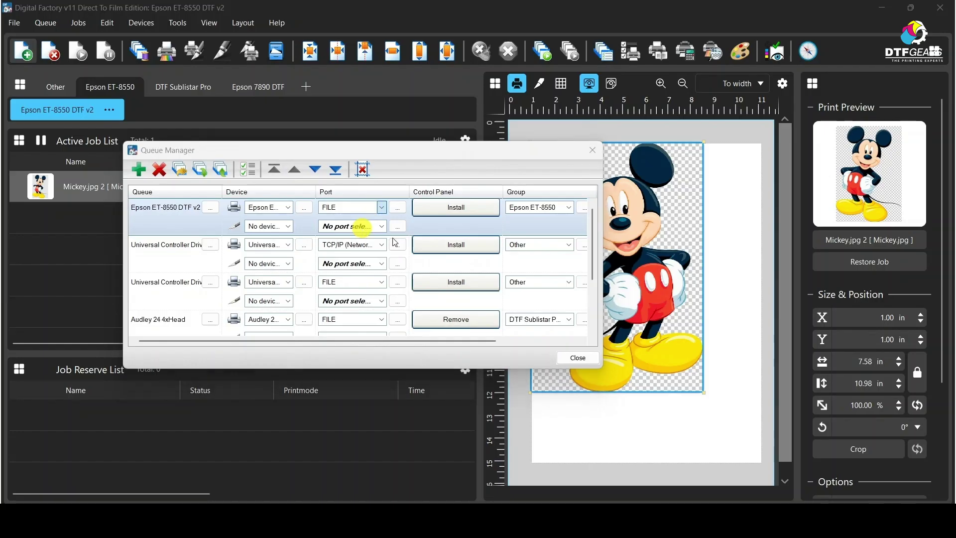
pyautogui.click(398, 245)
pyautogui.click(371, 346)
pyautogui.click(580, 357)
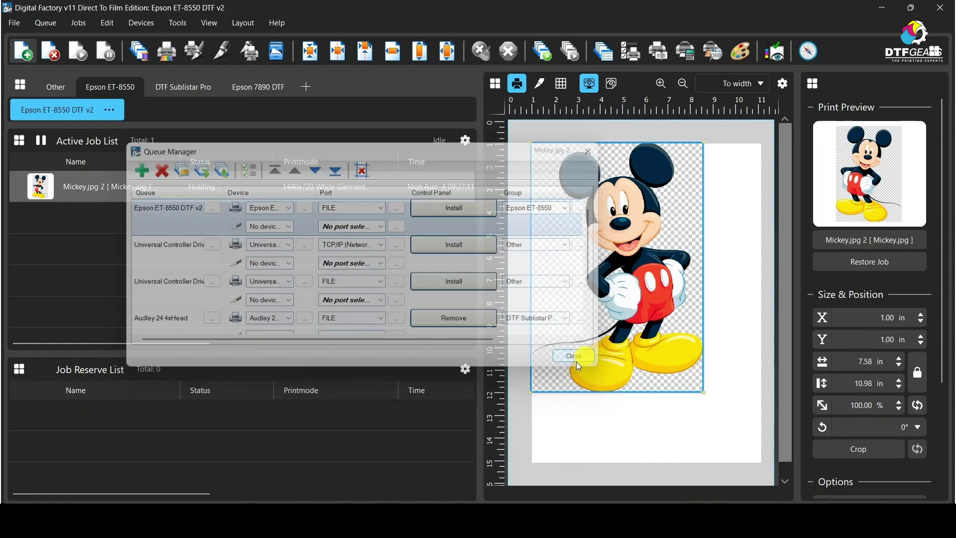
pyautogui.moveTo(198, 190)
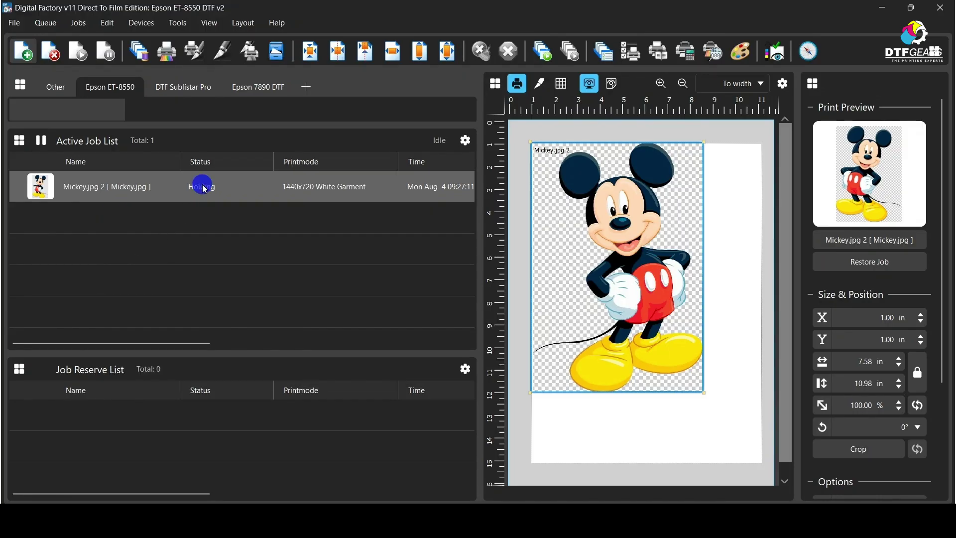
pyautogui.rightClick(204, 190)
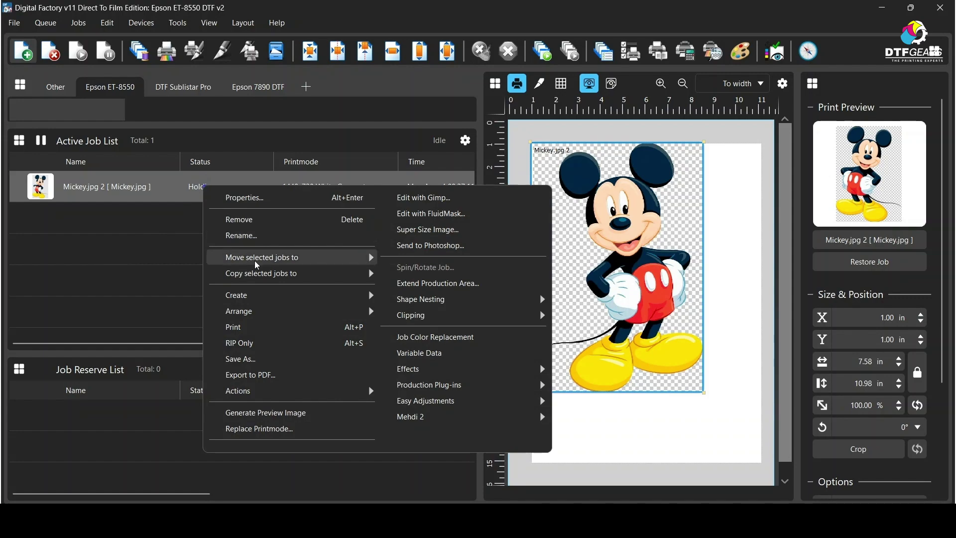
pyautogui.click(258, 329)
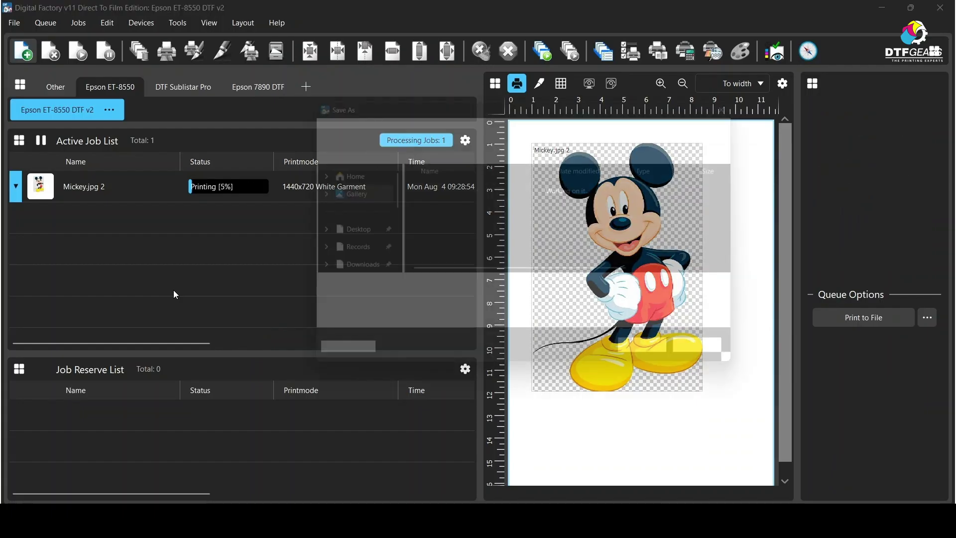
pyautogui.click(736, 362)
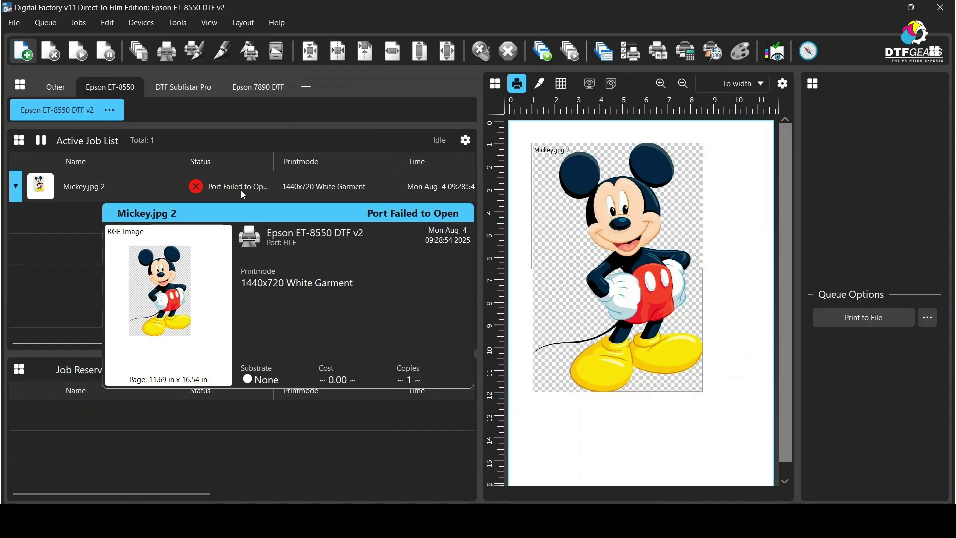
pyautogui.moveTo(228, 193)
pyautogui.click(227, 197)
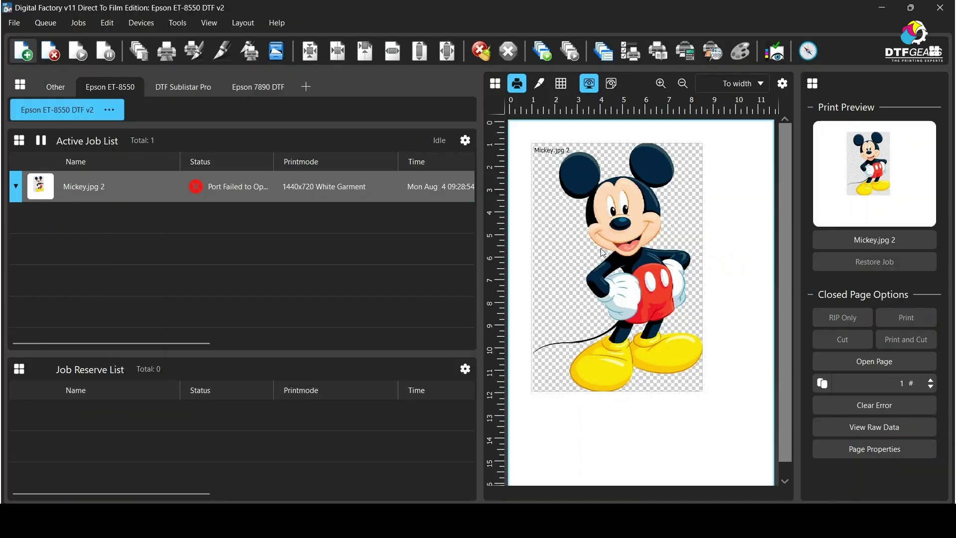
pyautogui.rightClick(226, 191)
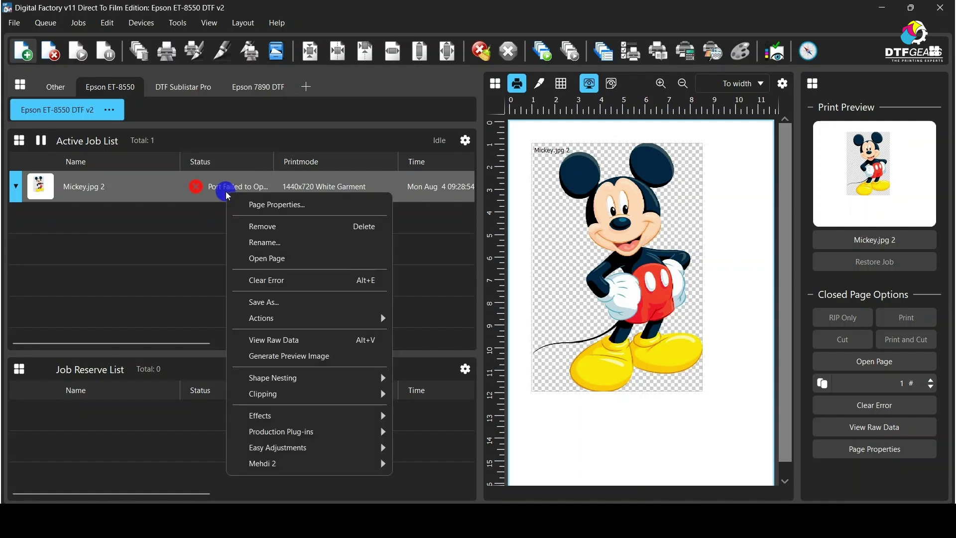
pyautogui.click(285, 259)
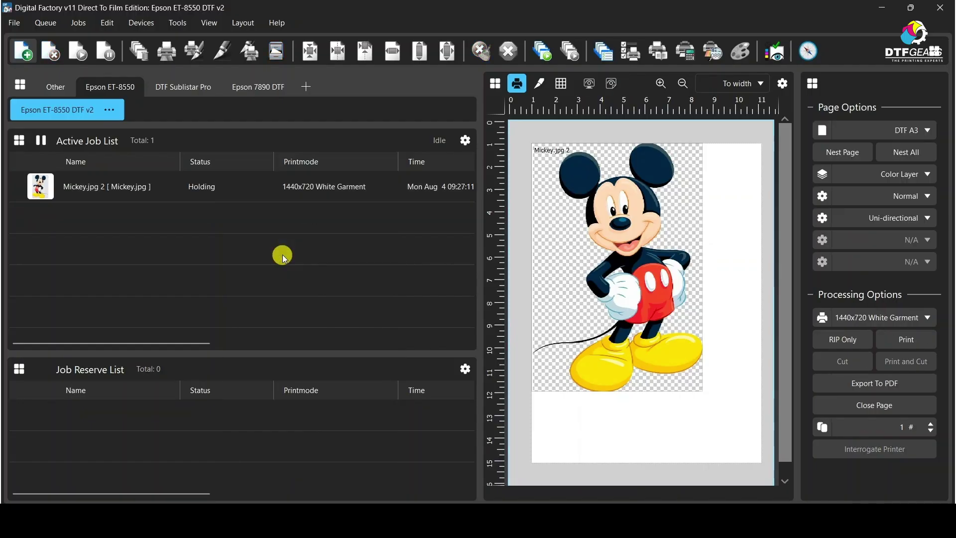
pyautogui.click(196, 194)
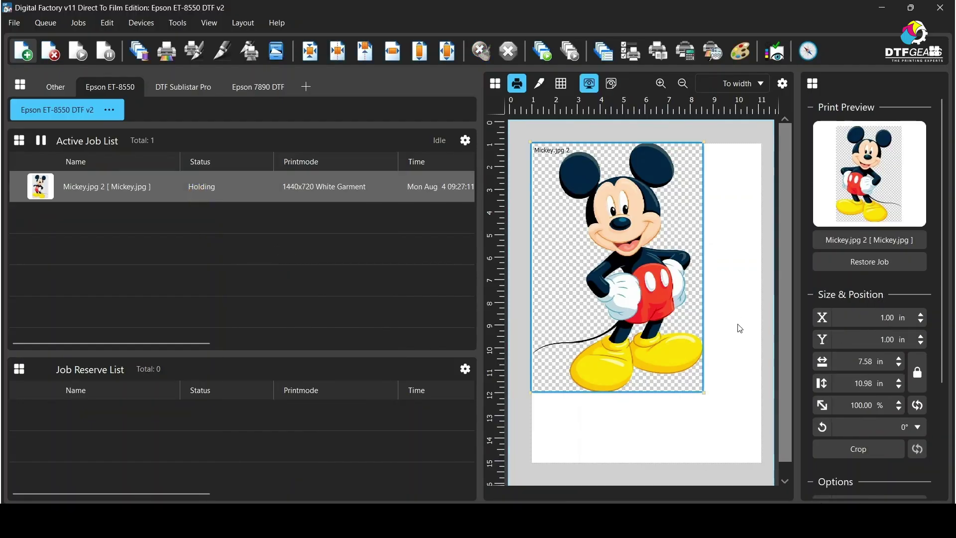
pyautogui.click(747, 293)
pyautogui.click(641, 294)
pyautogui.scroll(-5, 847, 299)
pyautogui.click(214, 198)
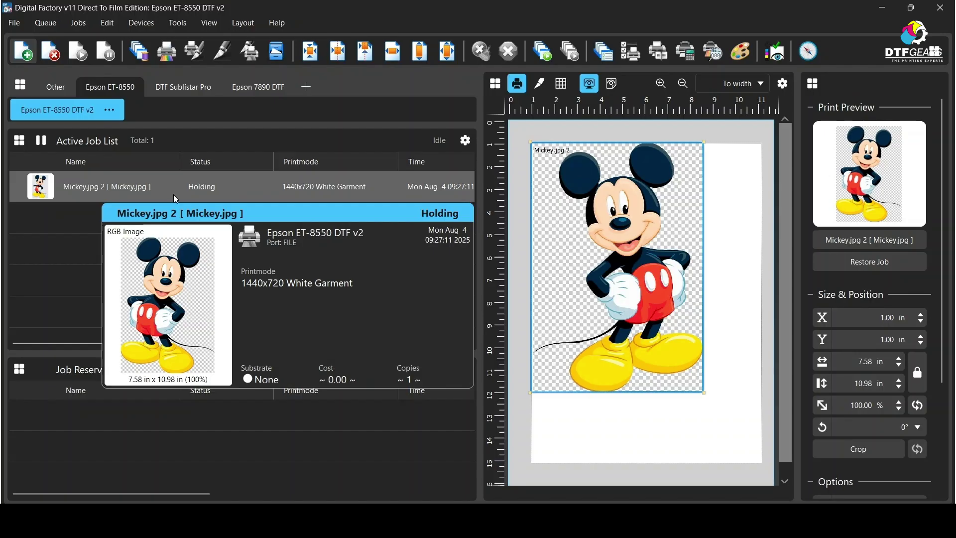
# Delete the Mickey job and import DTFGEARS Logo from Downloads as a new job.
pyautogui.press('Delete')
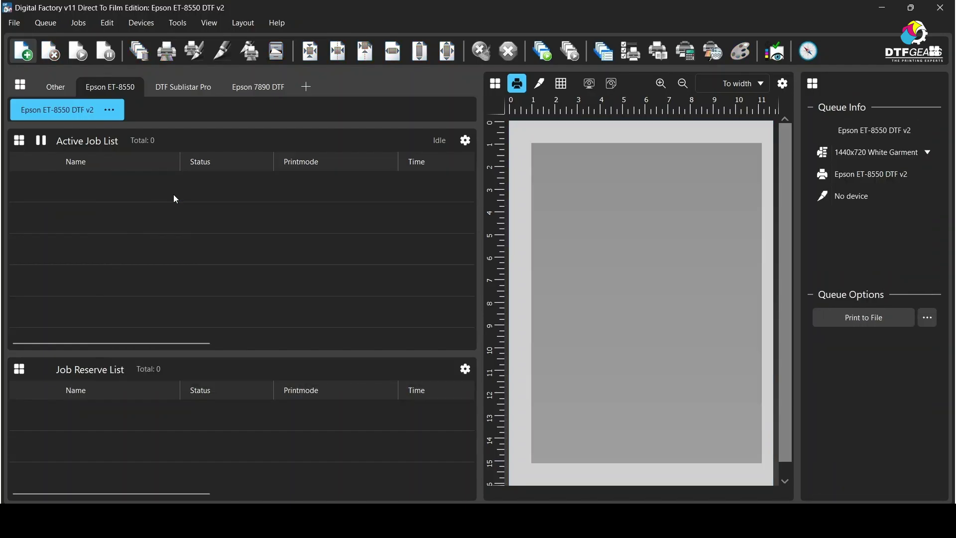
pyautogui.click(30, 58)
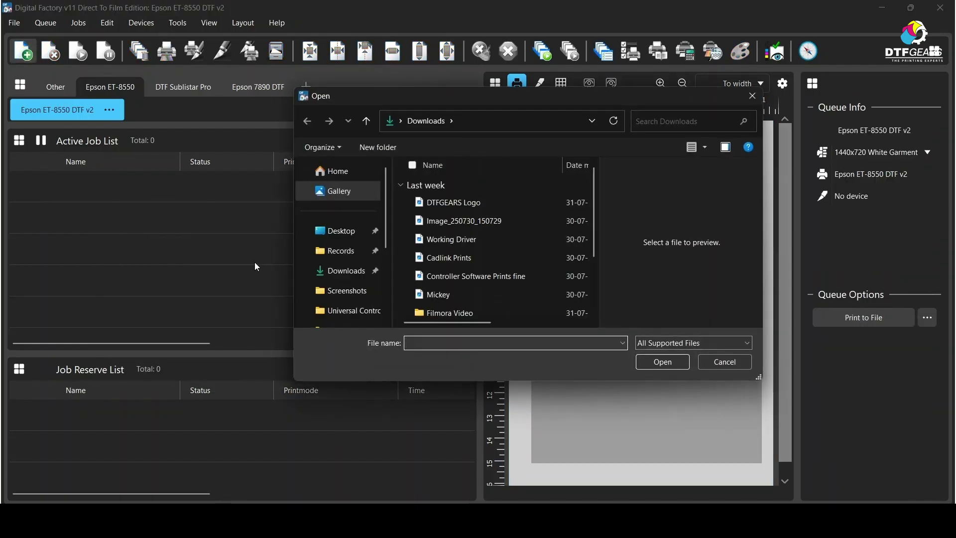
pyautogui.click(470, 206)
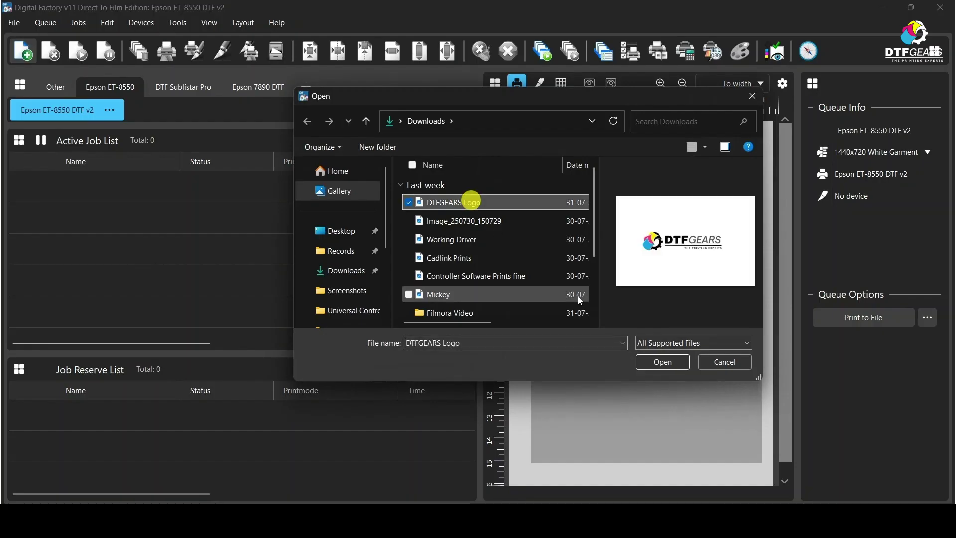
pyautogui.click(661, 362)
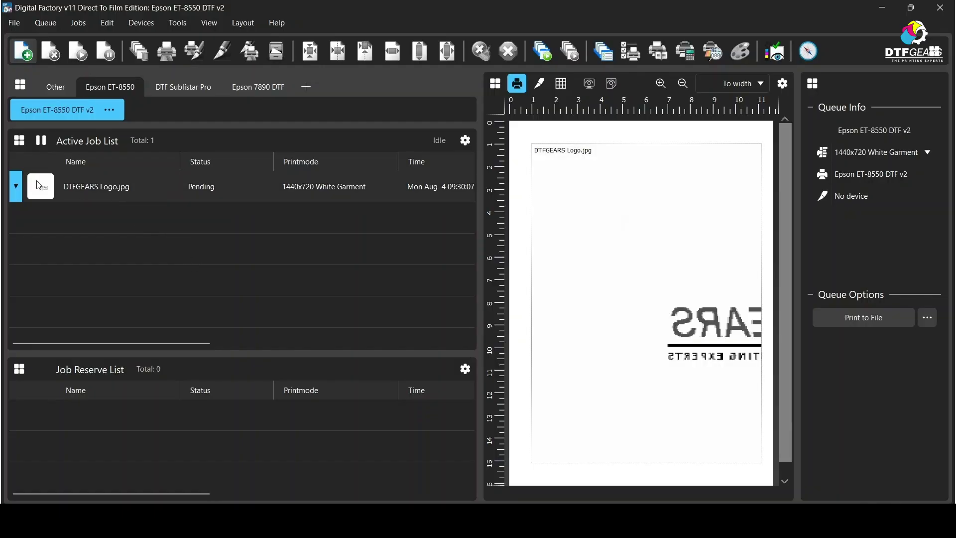
# Open the DTFGEARS Logo job on the page and select it, showing 10.19 × 14.16 in.
pyautogui.click(16, 187)
pyautogui.click(178, 195)
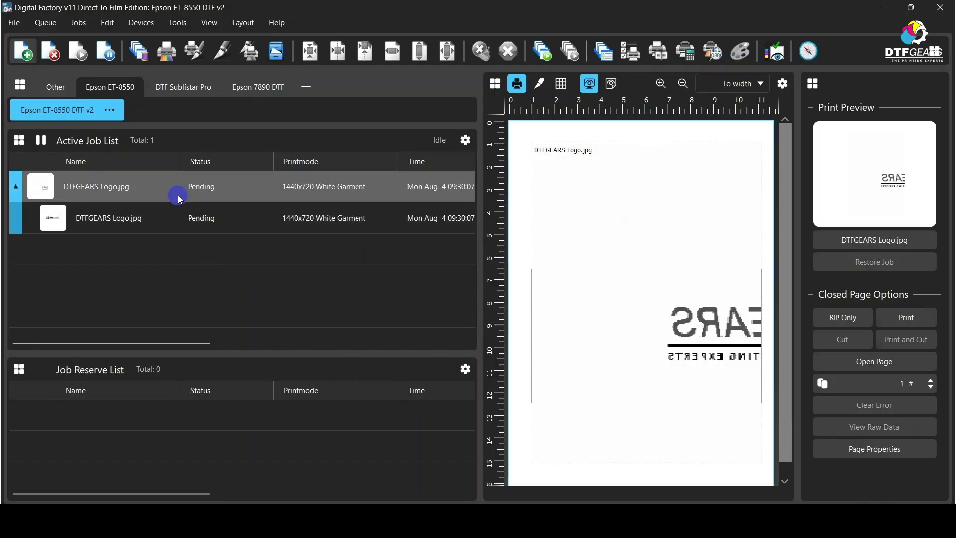
pyautogui.rightClick(179, 195)
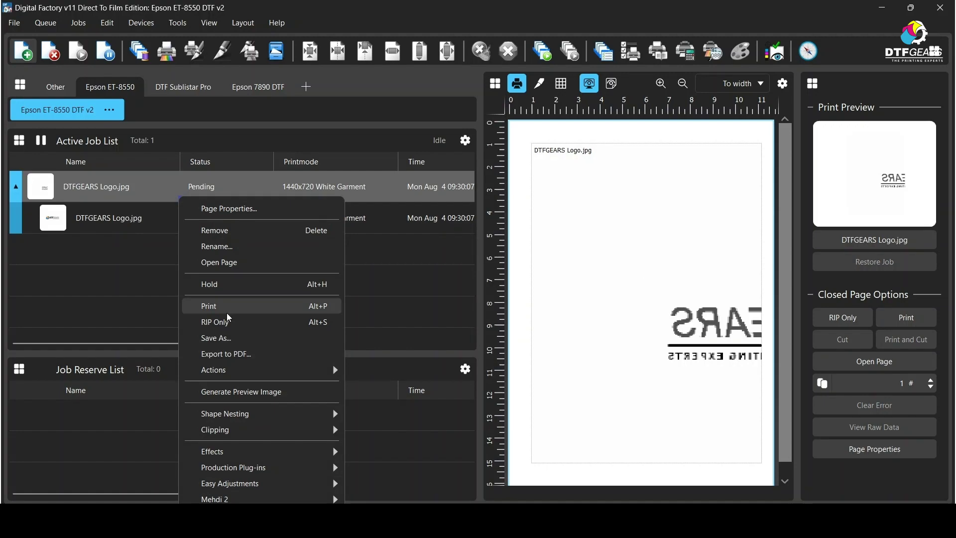
pyautogui.click(256, 262)
pyautogui.click(197, 180)
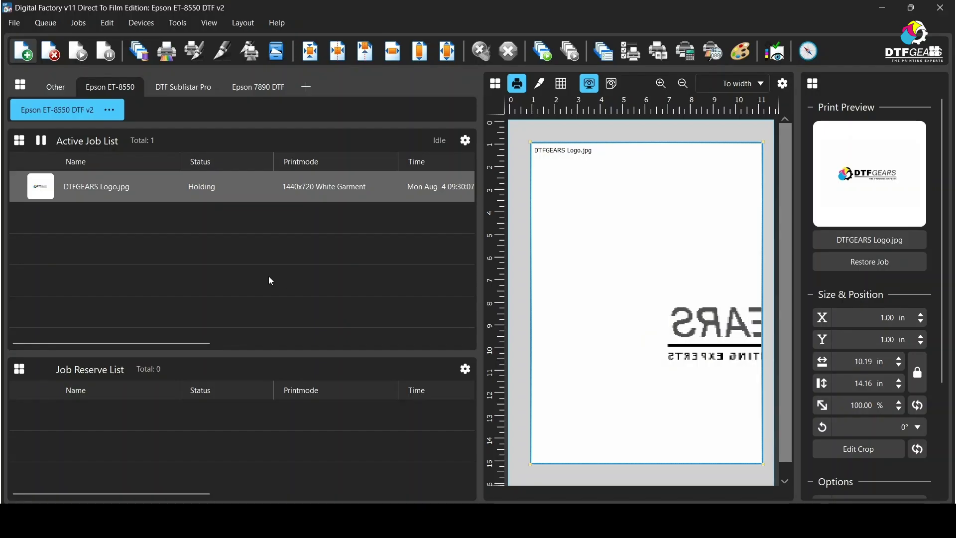
# Restore the DTFGEARS Logo to full size, then scale it to 35.92%, 9.06 × 5.86 in.
pyautogui.rightClick(233, 194)
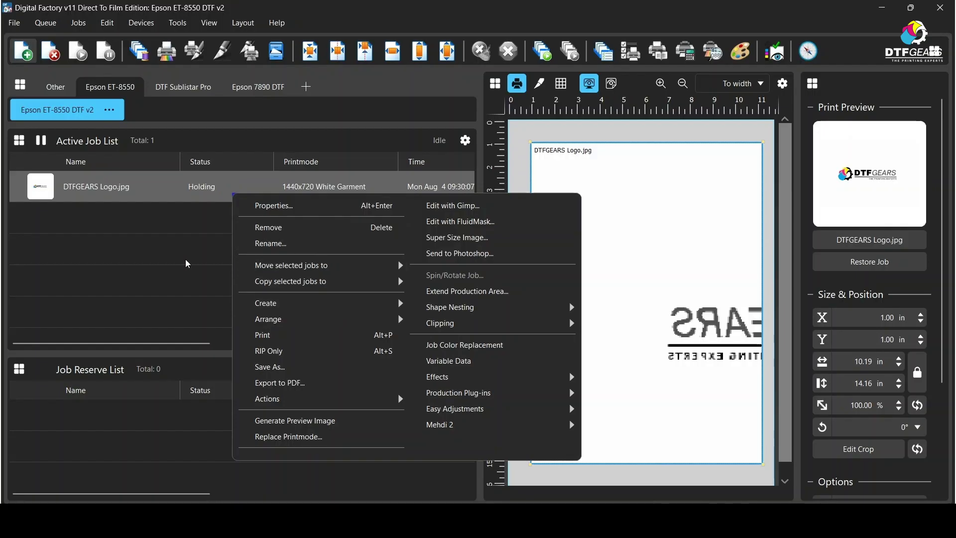
pyautogui.click(146, 267)
pyautogui.click(227, 190)
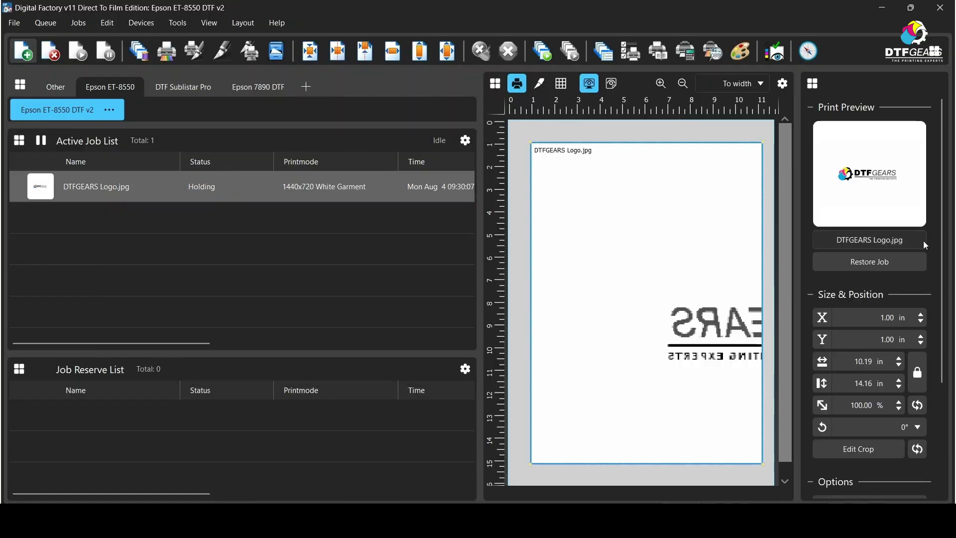
pyautogui.click(869, 265)
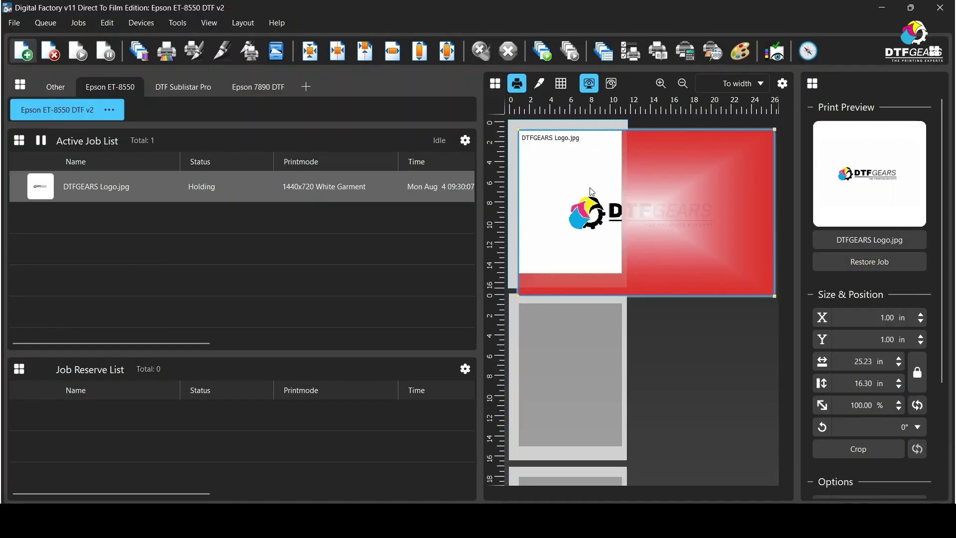
pyautogui.moveTo(774, 296); pyautogui.dragTo(605, 201)
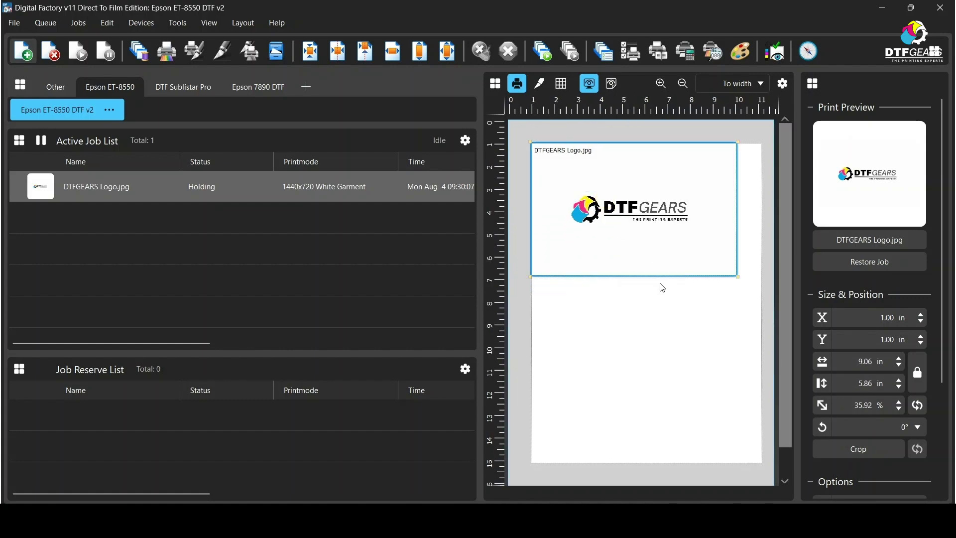
pyautogui.scroll(-1, 666, 241)
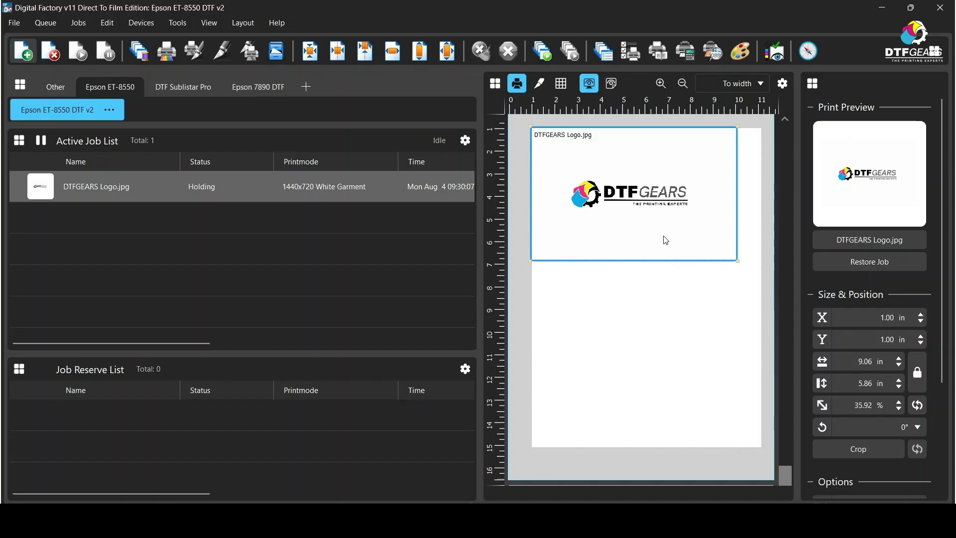